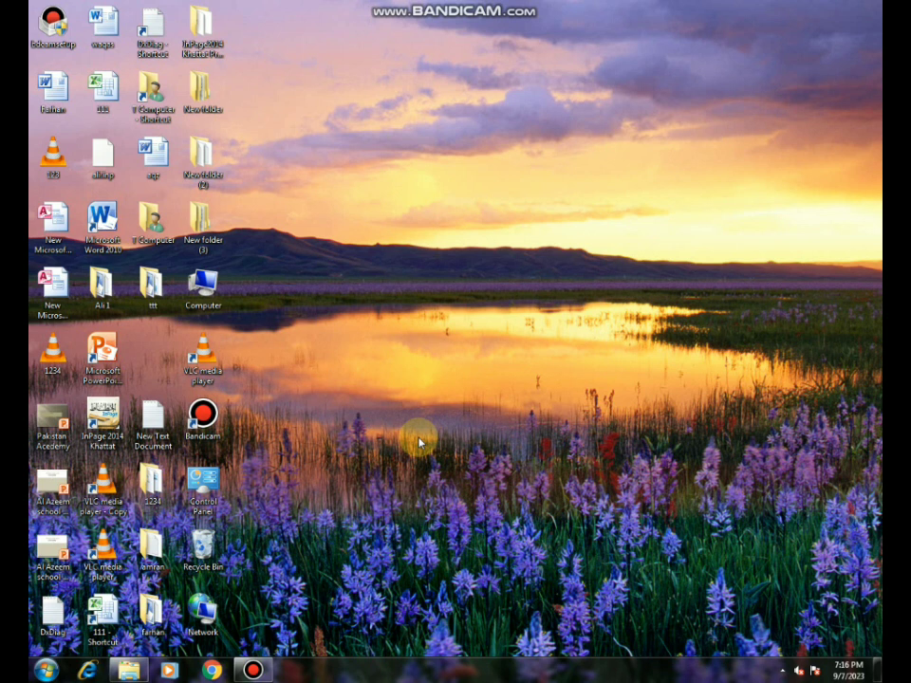
# Open Microsoft Word 2010, dismissing the activation wizard, and fill the blank document with sample paragraphs using =rand().
pyautogui.doubleClick(112, 244)
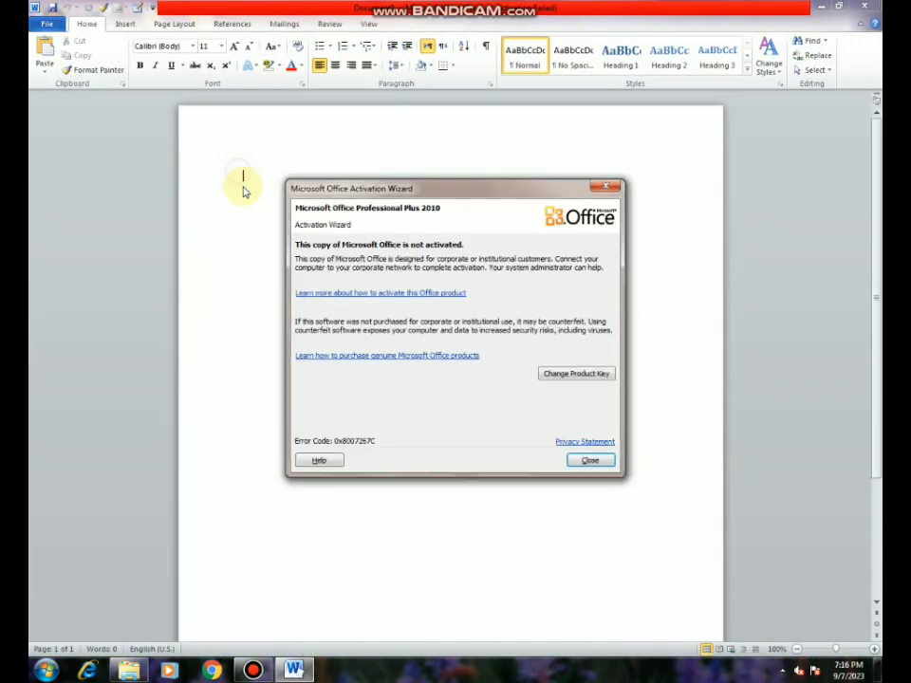
pyautogui.click(587, 459)
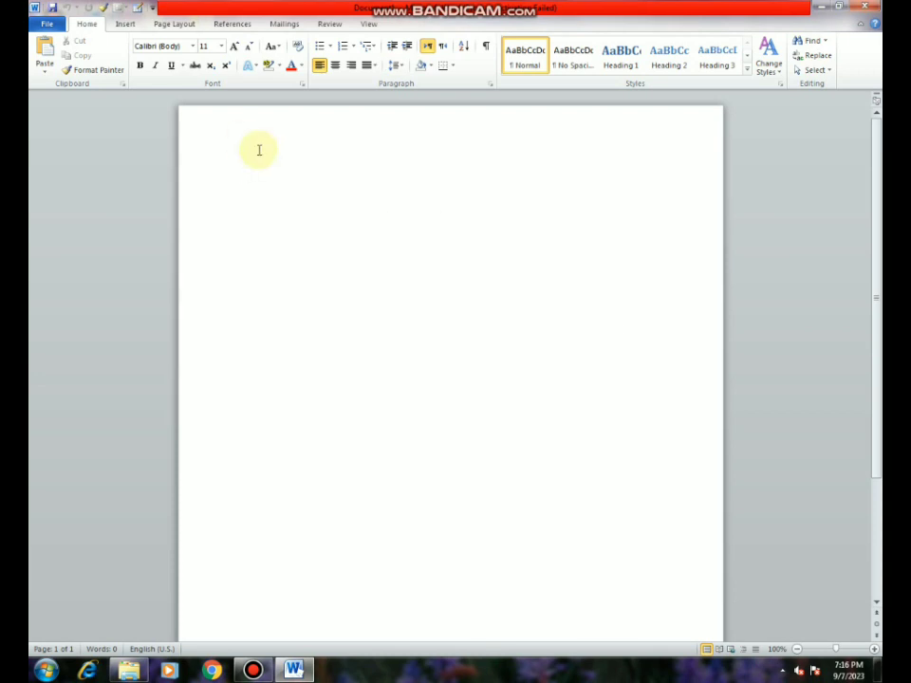
pyautogui.write('=')
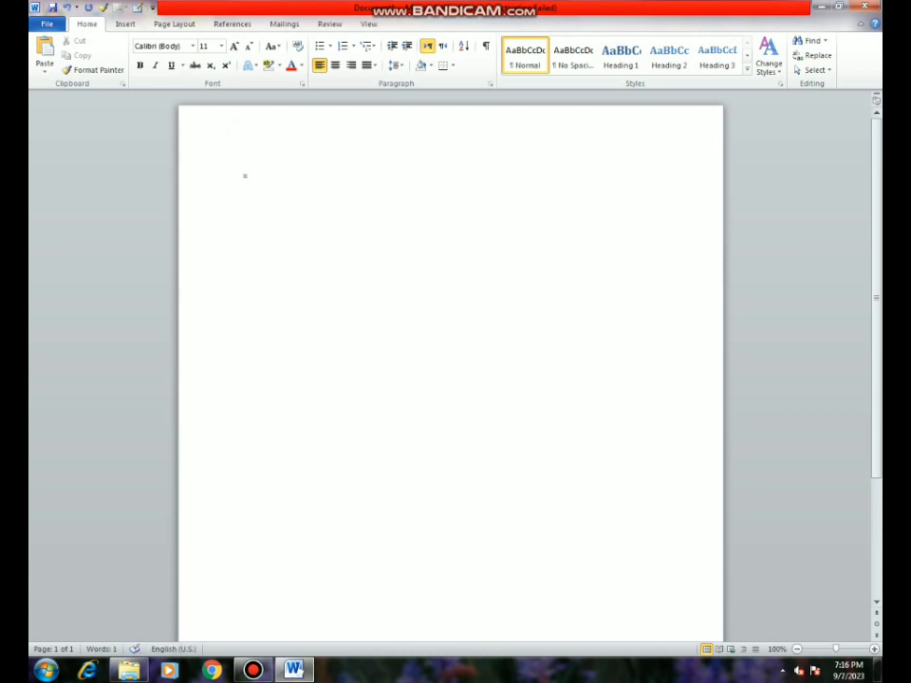
pyautogui.write('rand()')
pyautogui.press('Return')
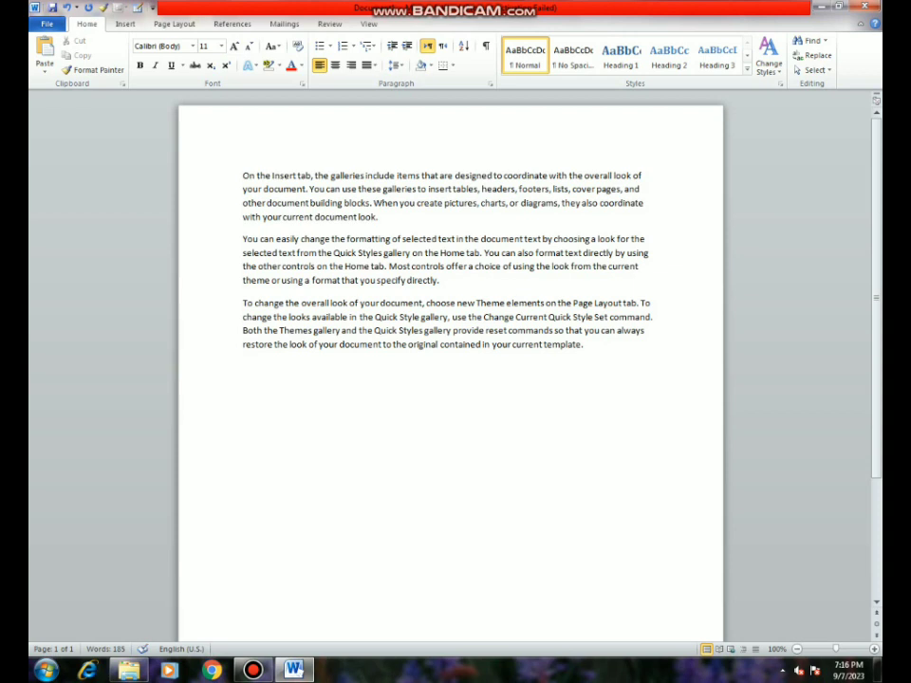
# Select all the document text, then only "To change the overall look", then everything again, clearing each selection.
pyautogui.hotkey('ctrl', 'a')
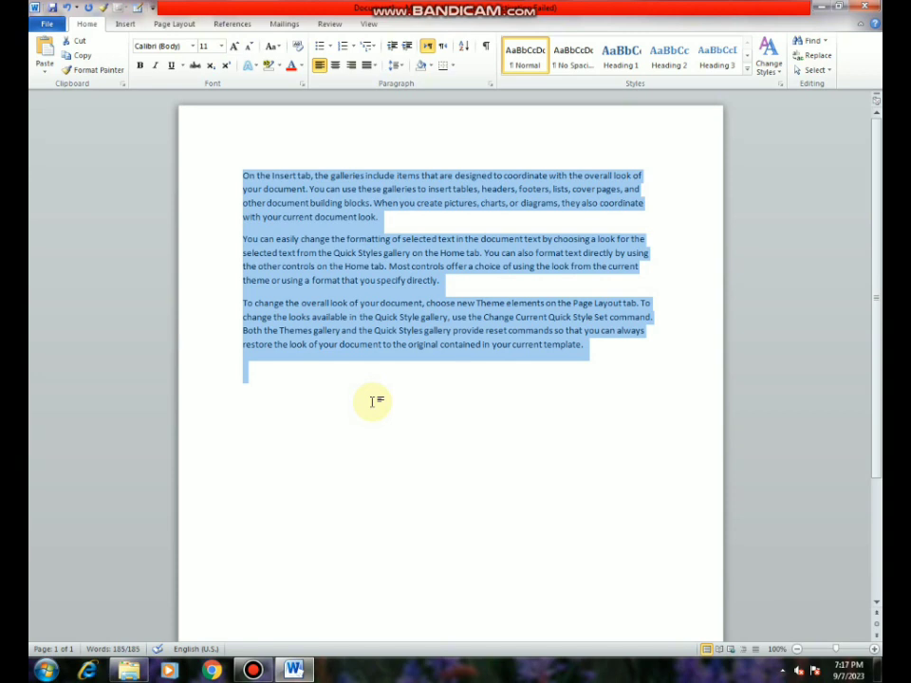
pyautogui.click(327, 420)
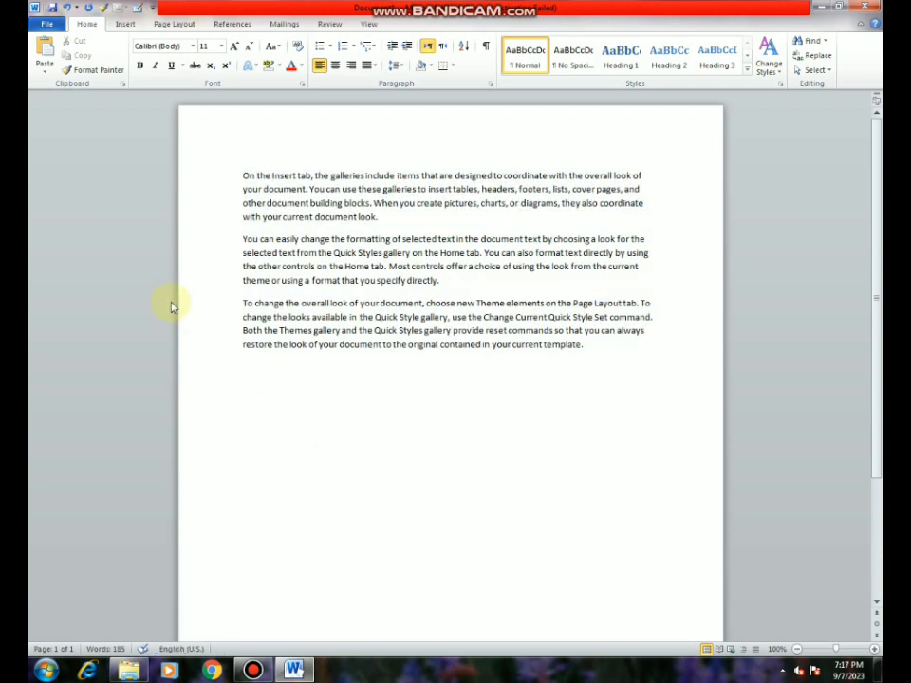
pyautogui.moveTo(244, 302); pyautogui.dragTo(347, 302)
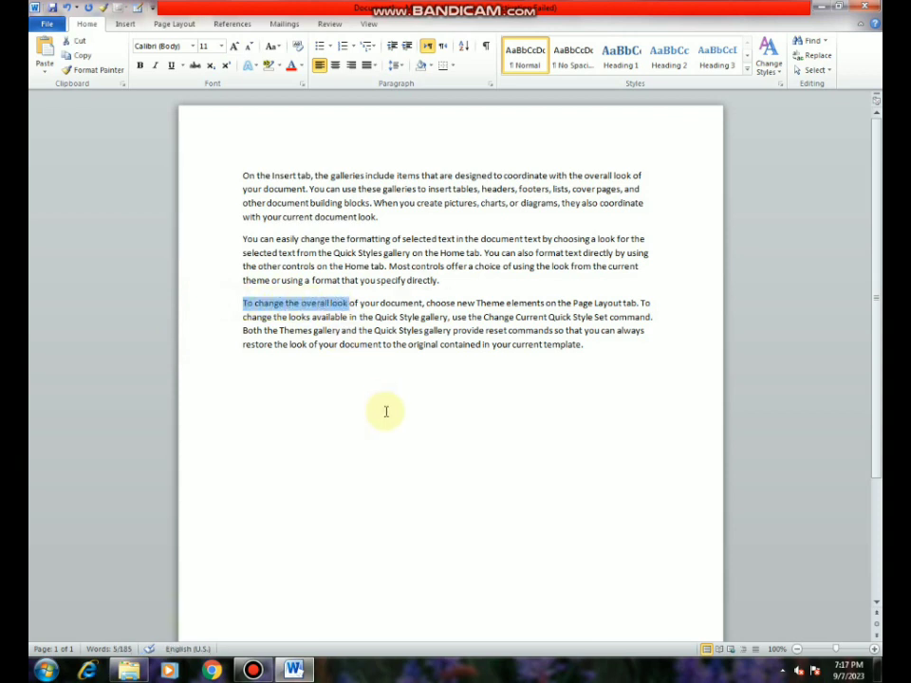
pyautogui.click(386, 411)
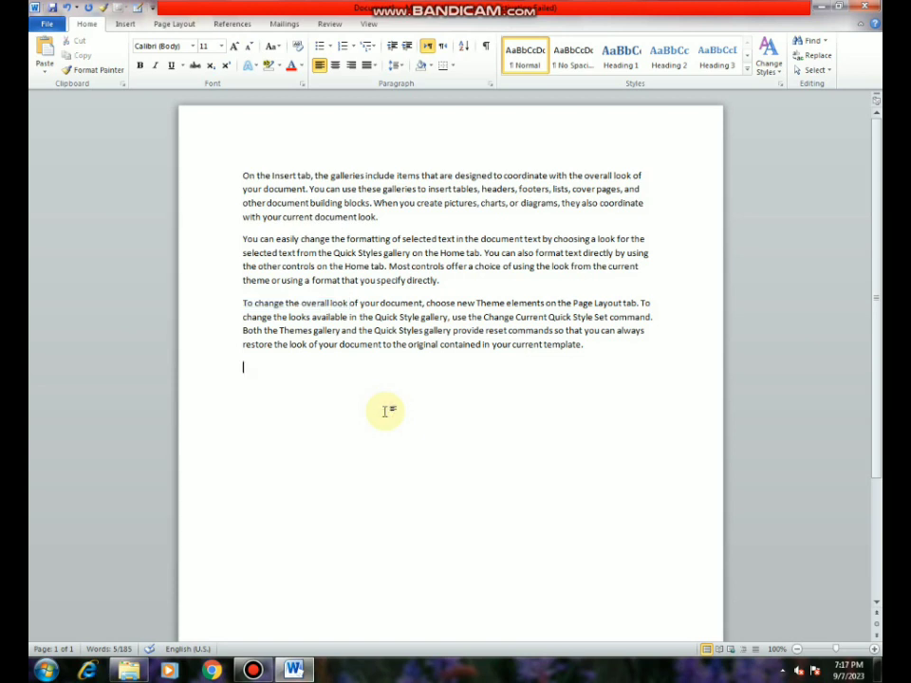
pyautogui.hotkey('ctrl', 'a')
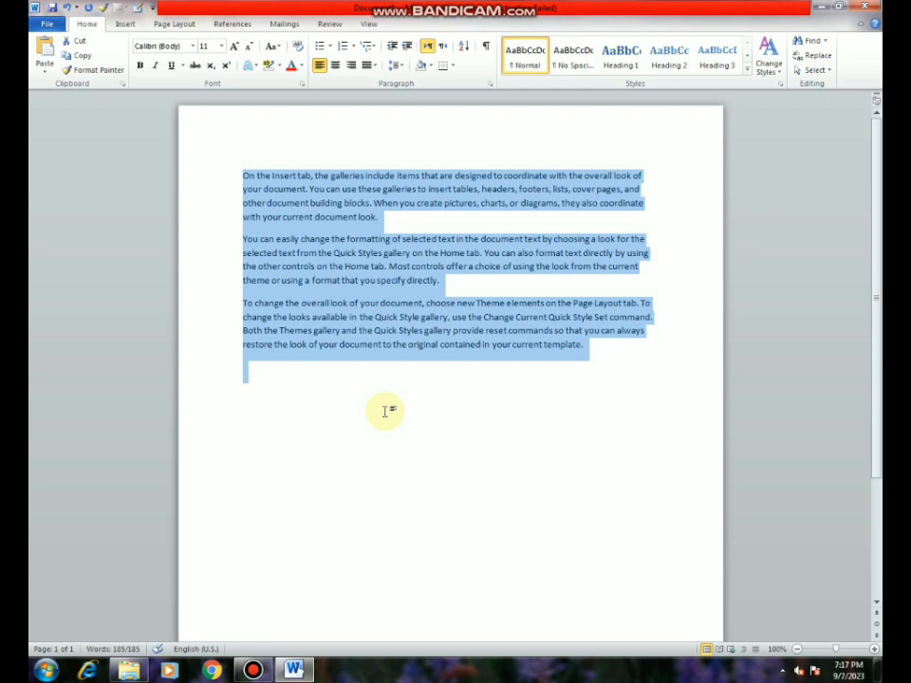
pyautogui.click(312, 397)
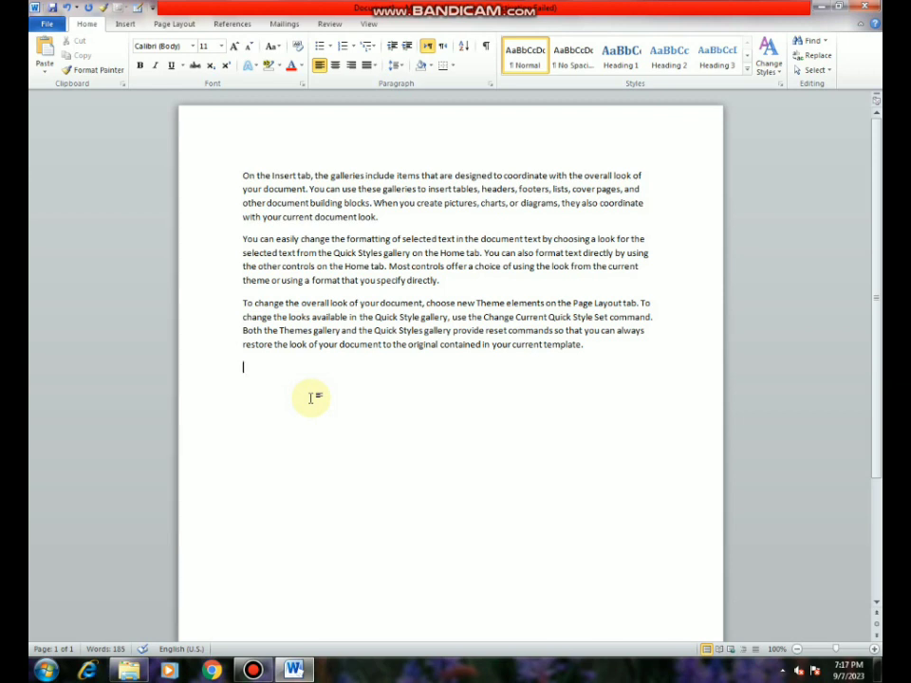
# Make the first paragraph, beginning "On the Insert tab", bold.
pyautogui.hotkey('ctrl', 'b')
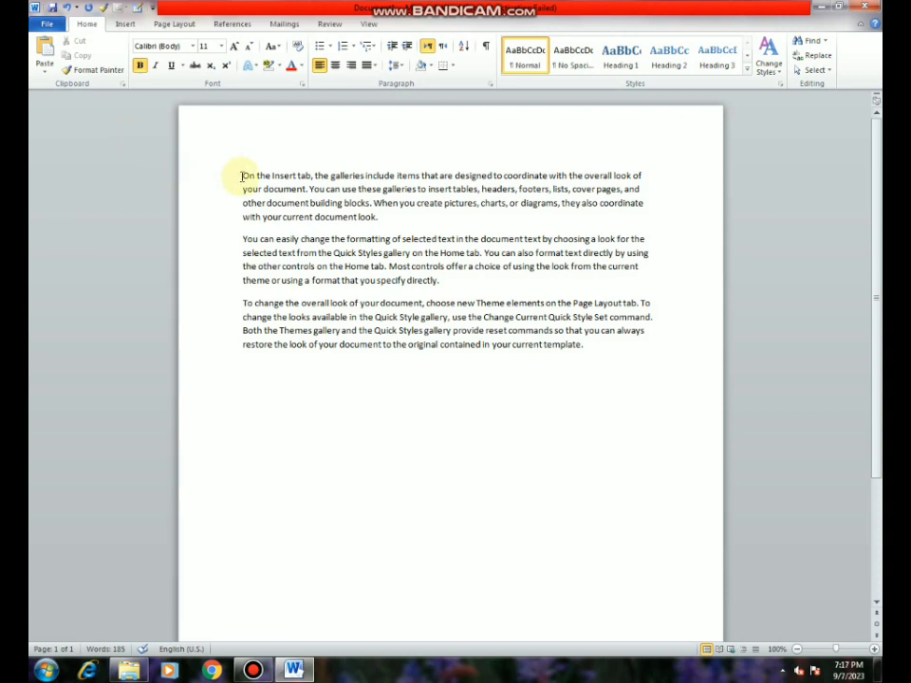
pyautogui.moveTo(242, 176); pyautogui.dragTo(379, 217)
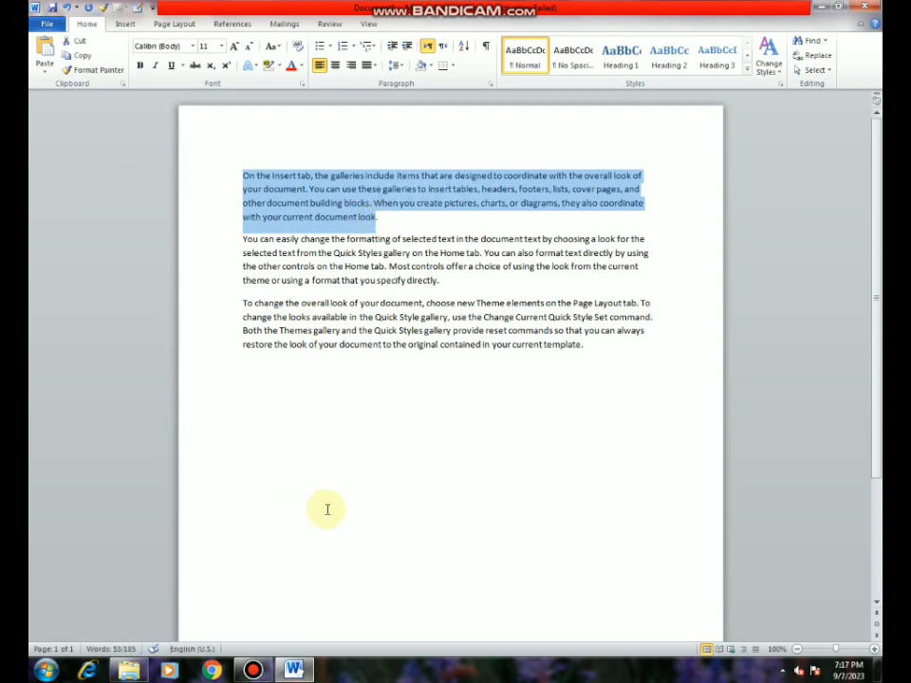
pyautogui.hotkey('ctrl', 'b')
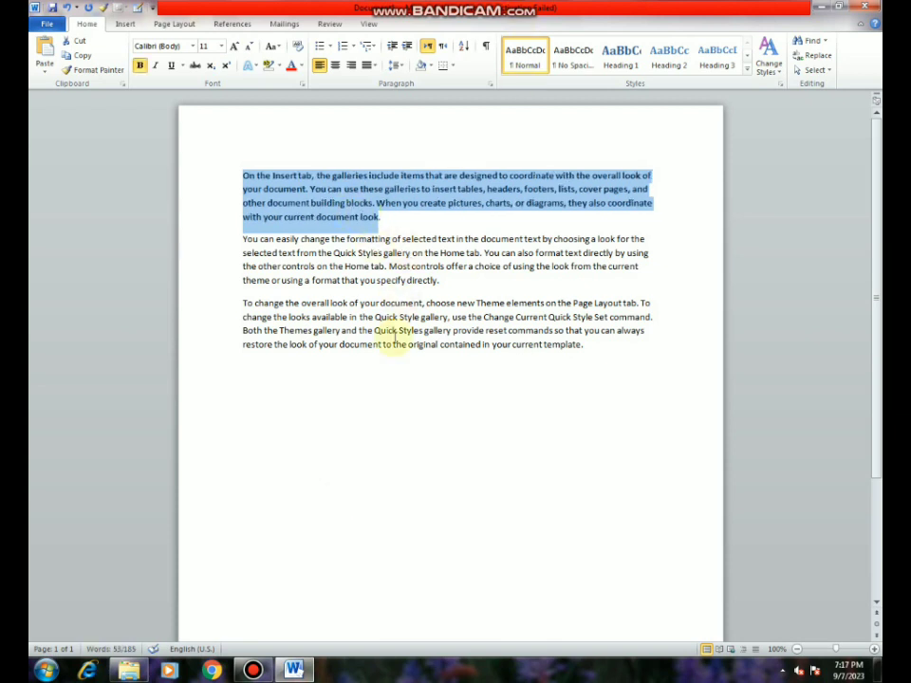
pyautogui.click(391, 367)
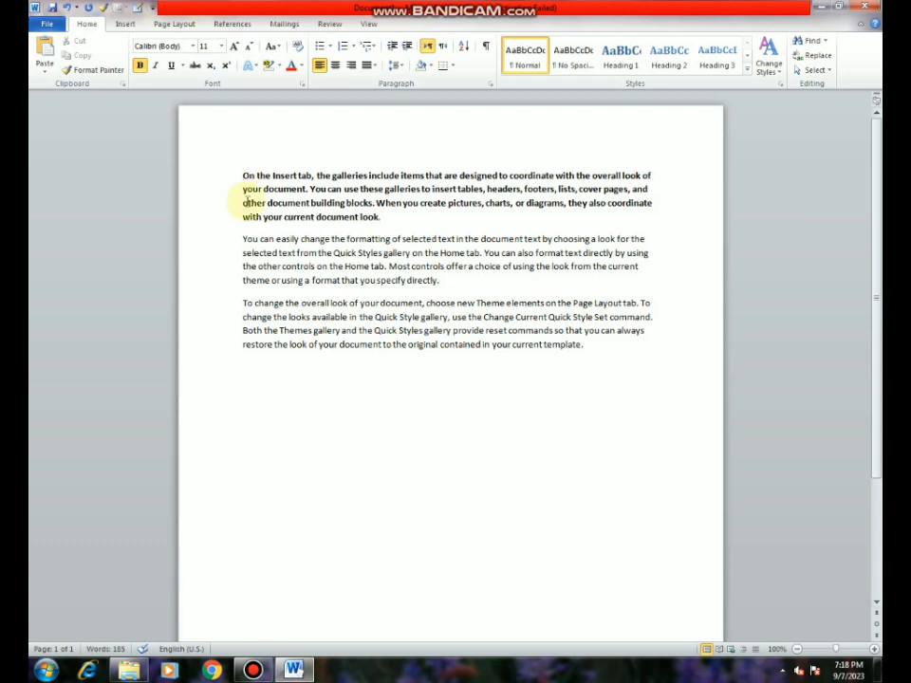
# Make the second paragraph, beginning "You can easily change the formatting", bold.
pyautogui.moveTo(242, 239); pyautogui.dragTo(446, 291)
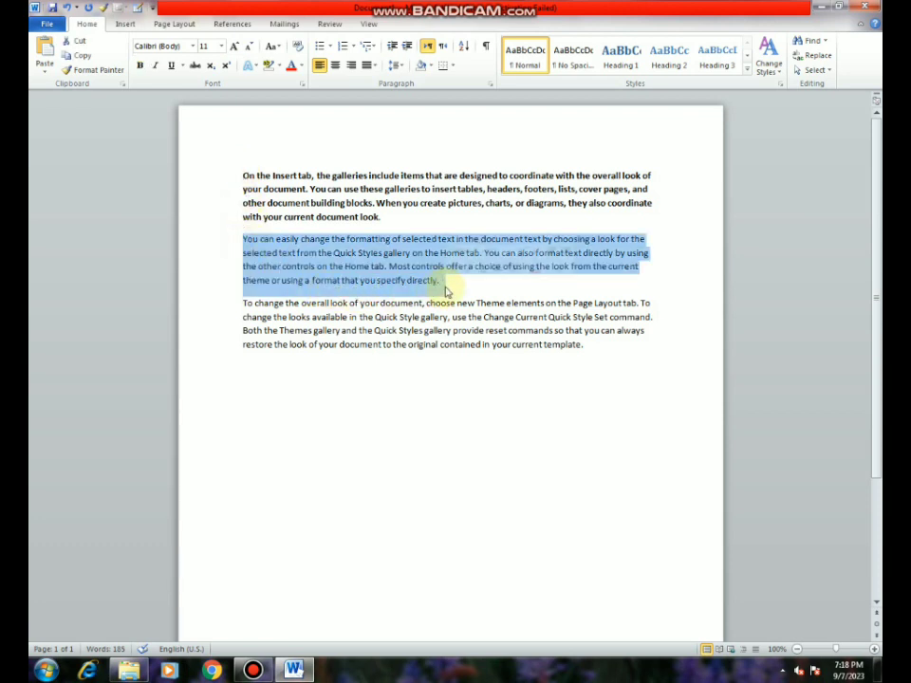
pyautogui.hotkey('ctrl', 'b')
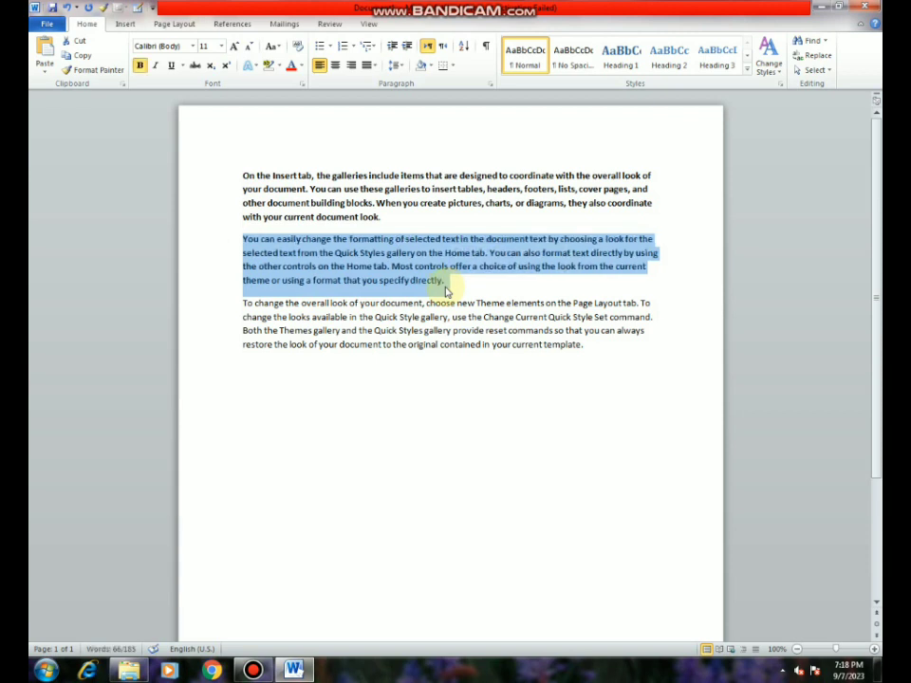
pyautogui.click(433, 380)
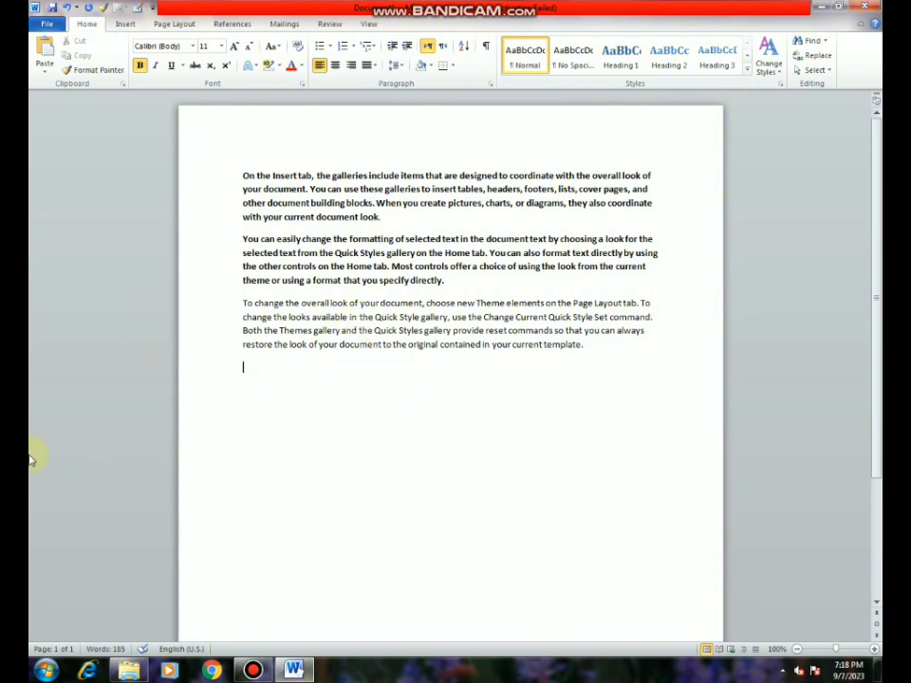
pyautogui.moveTo(32, 460)
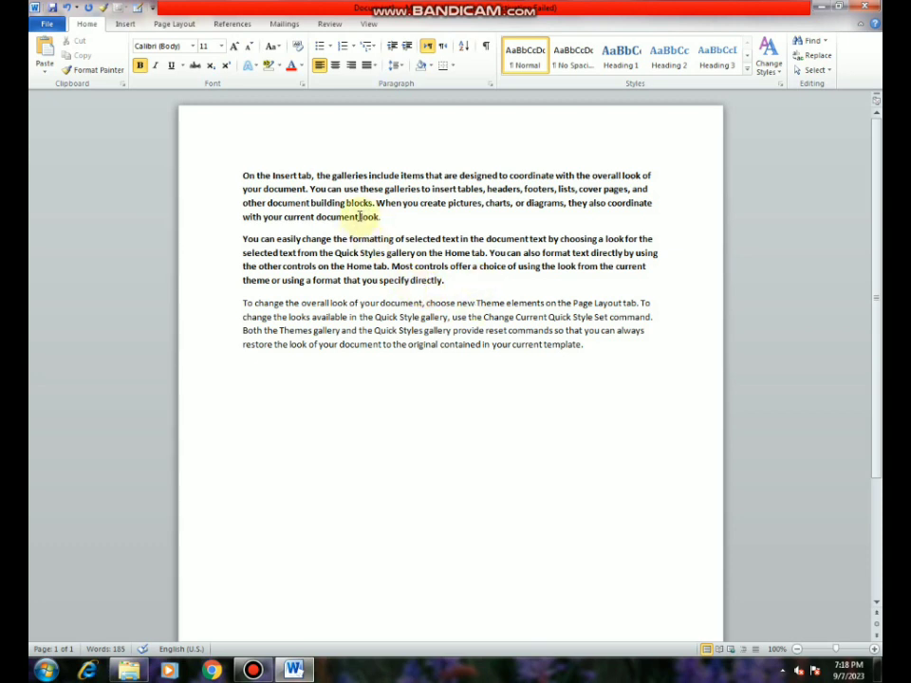
# Copy "look." from the end of the first paragraph and paste it into the blank area below the text.
pyautogui.moveTo(359, 217); pyautogui.dragTo(385, 217)
pyautogui.click(398, 214)
pyautogui.click(384, 219)
pyautogui.doubleClick(370, 217)
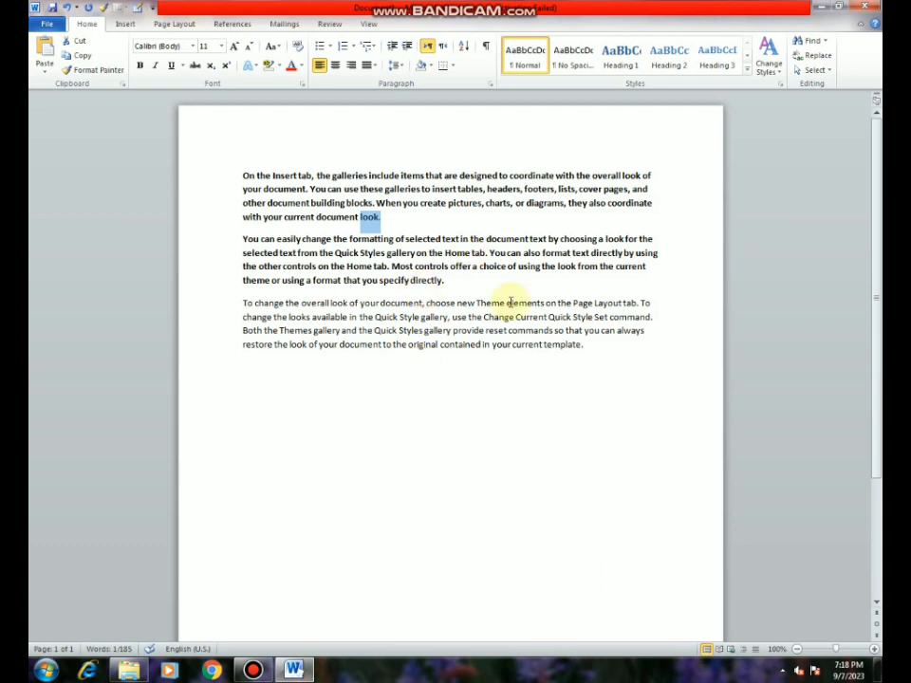
pyautogui.click(457, 281)
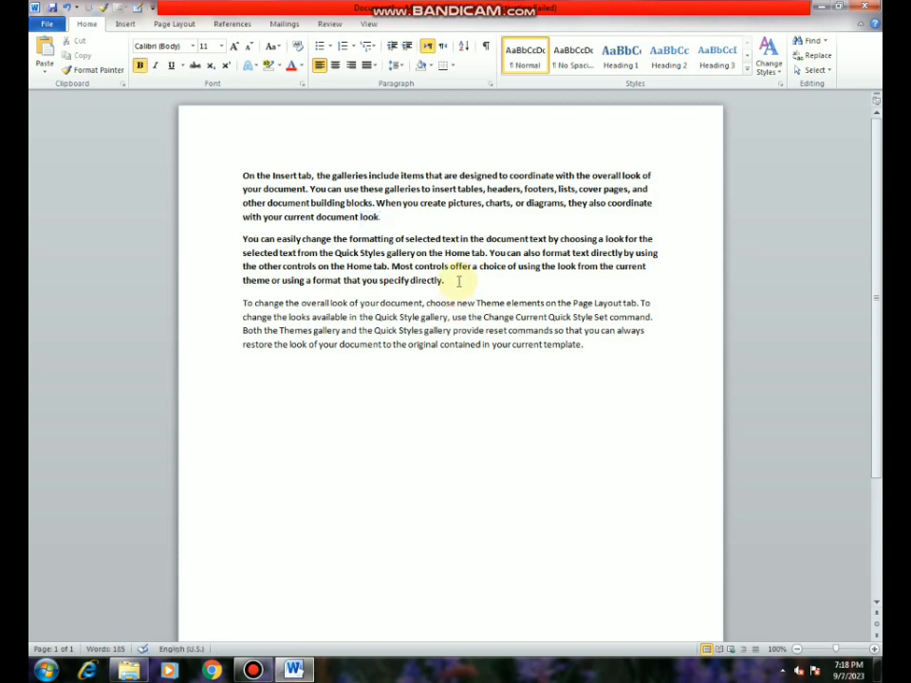
pyautogui.click(588, 349)
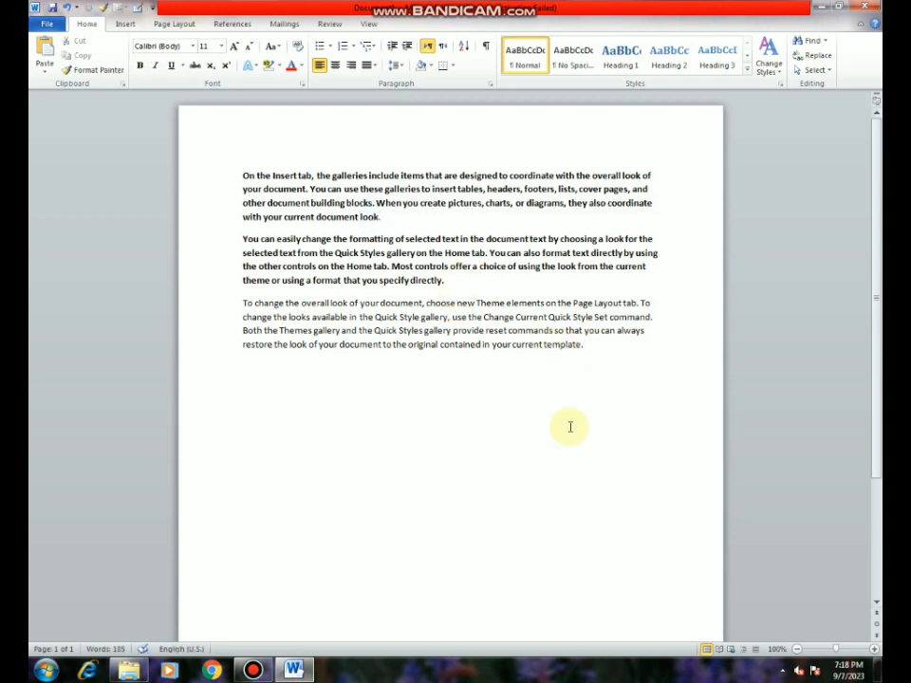
pyautogui.press('Return')
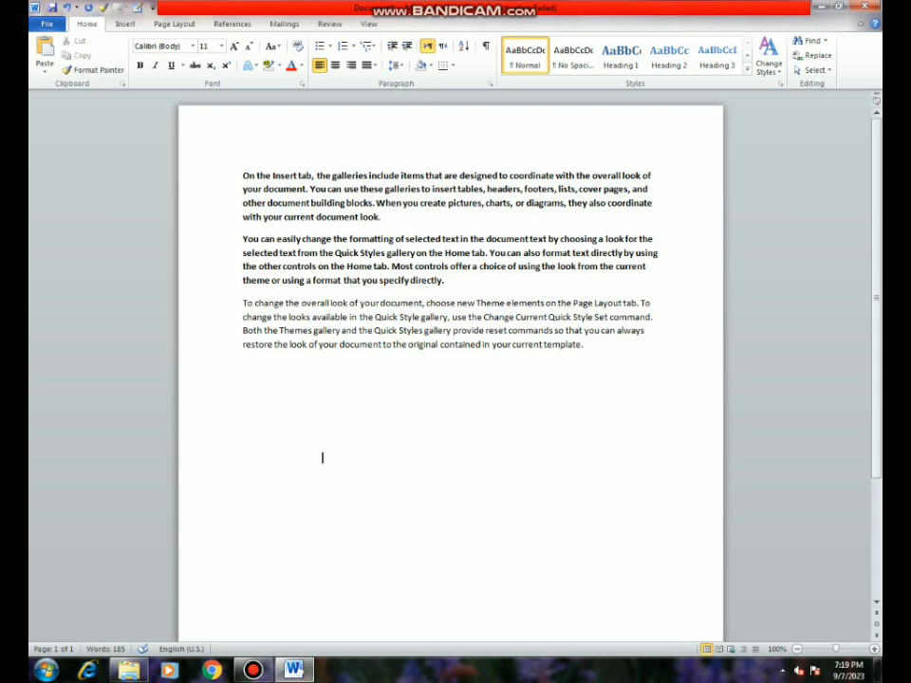
pyautogui.write('look.')
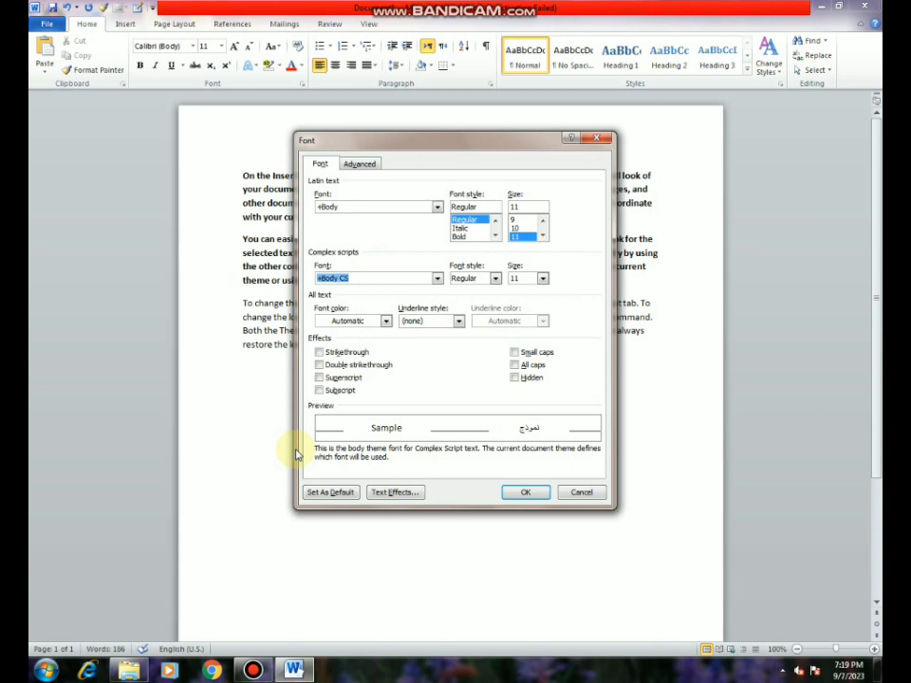
# Format the third paragraph's last line, from "restore the look" to "current template", with font size 16 and the standard light green colour.
pyautogui.moveTo(406, 143); pyautogui.dragTo(191, 241)
pyautogui.click(364, 586)
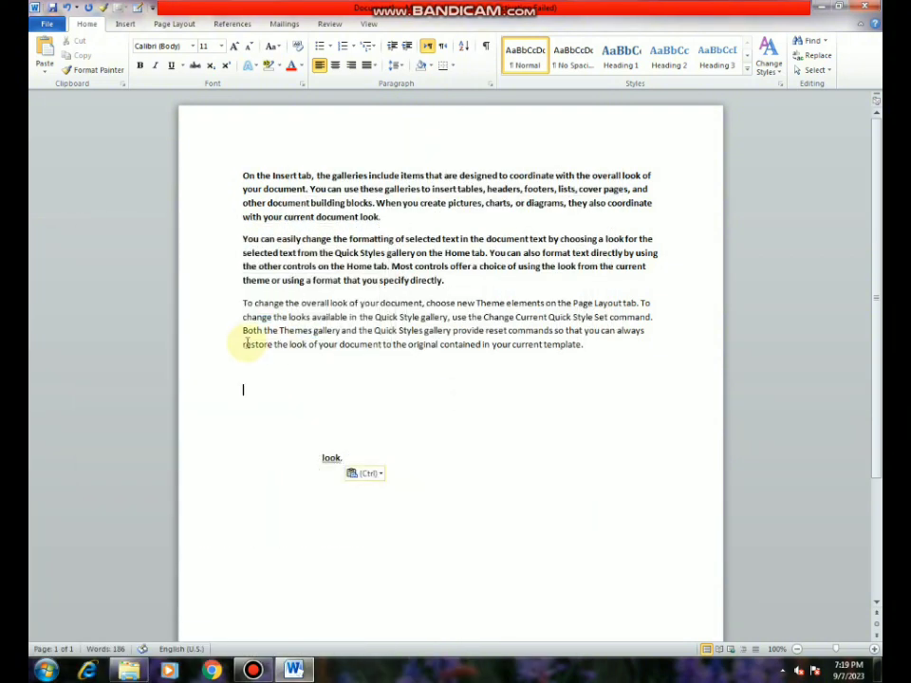
pyautogui.moveTo(244, 343); pyautogui.dragTo(581, 344)
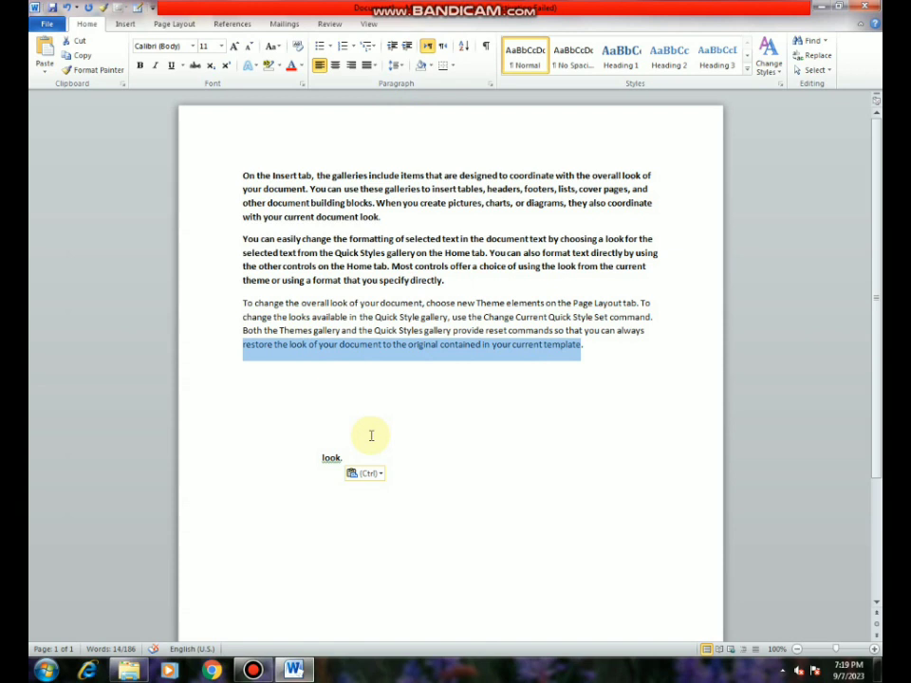
pyautogui.hotkey('ctrl', 'd')
pyautogui.moveTo(290, 288); pyautogui.dragTo(271, 138)
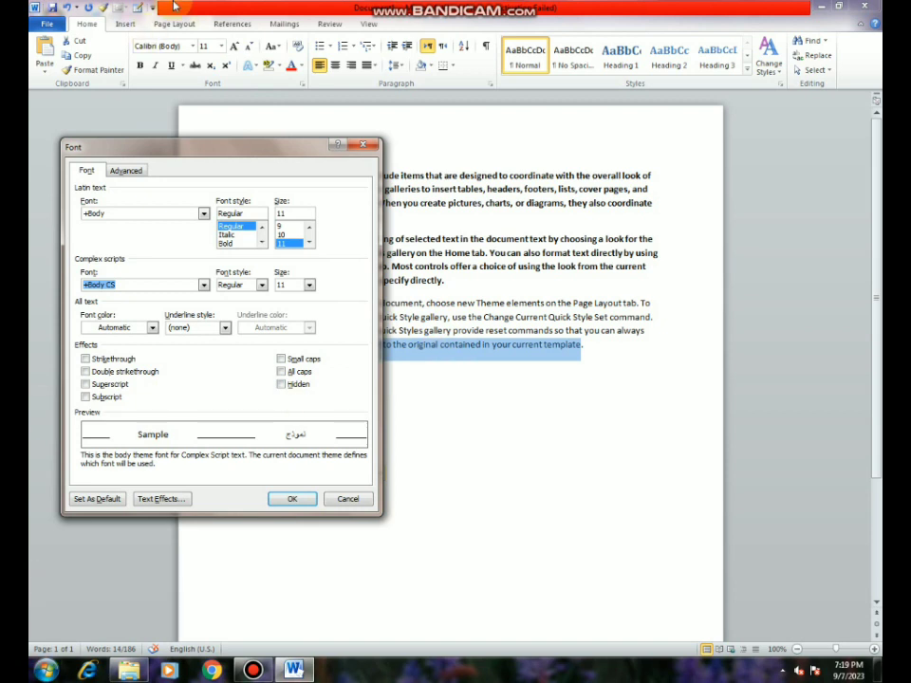
pyautogui.click(308, 243)
pyautogui.click(309, 243)
pyautogui.click(309, 243)
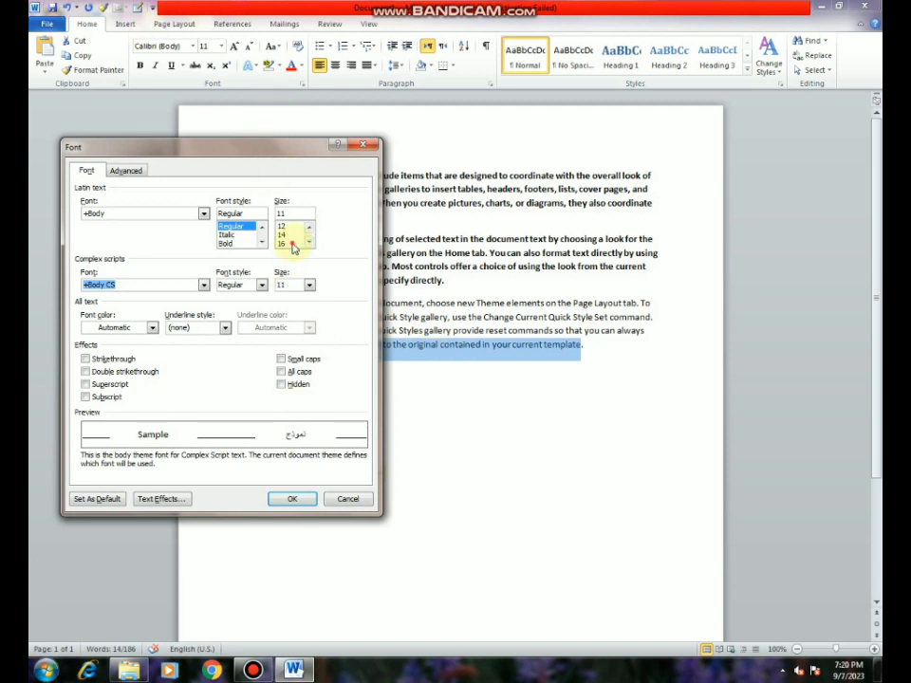
pyautogui.click(292, 243)
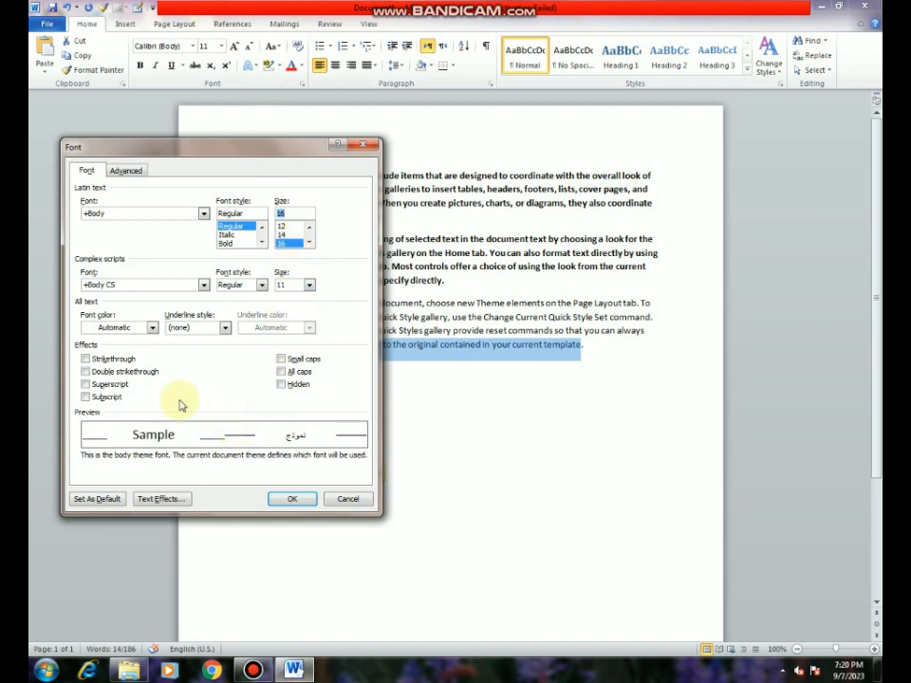
pyautogui.click(150, 328)
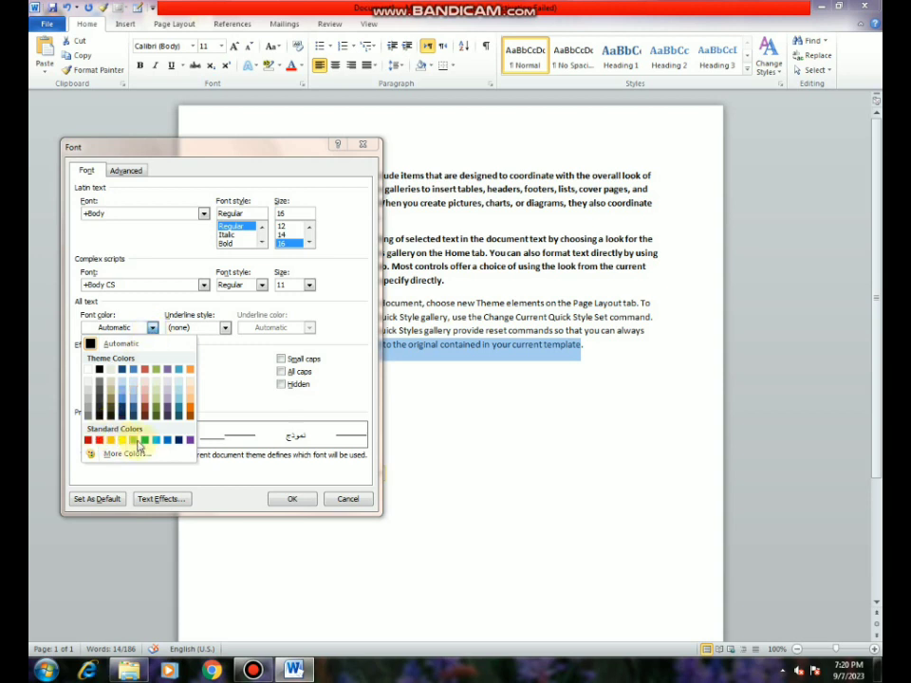
pyautogui.click(134, 440)
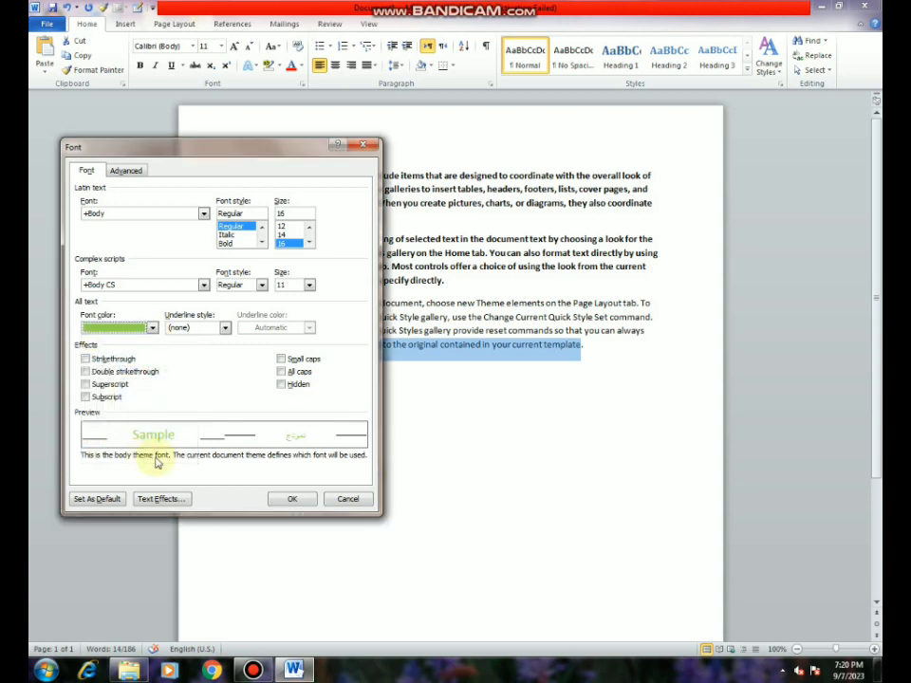
pyautogui.click(294, 500)
pyautogui.click(368, 427)
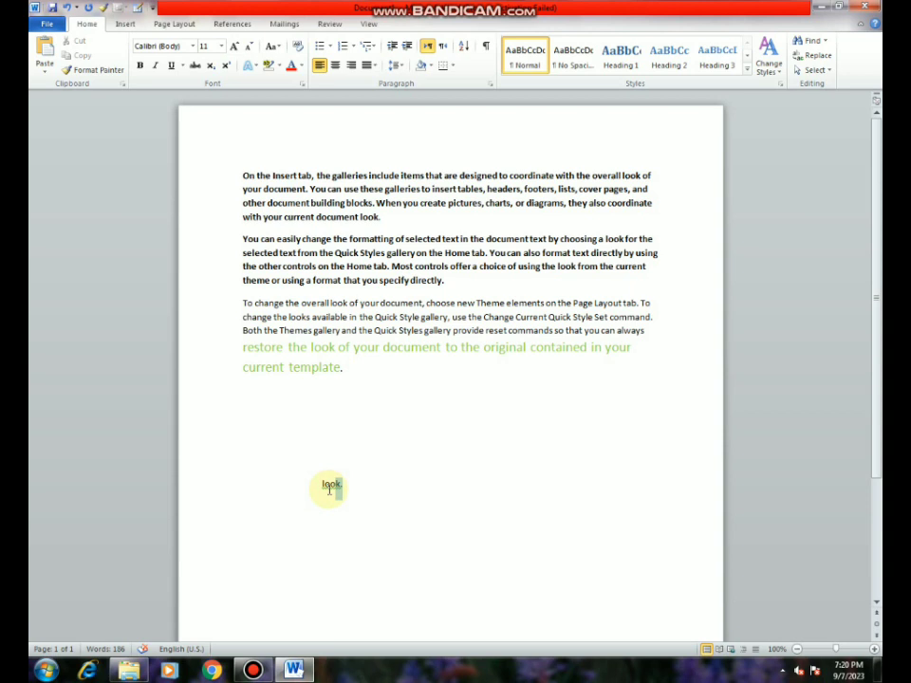
# Centre the pasted "look." line, return it to its left alignment, and centre it again.
pyautogui.tripleClick(321, 491)
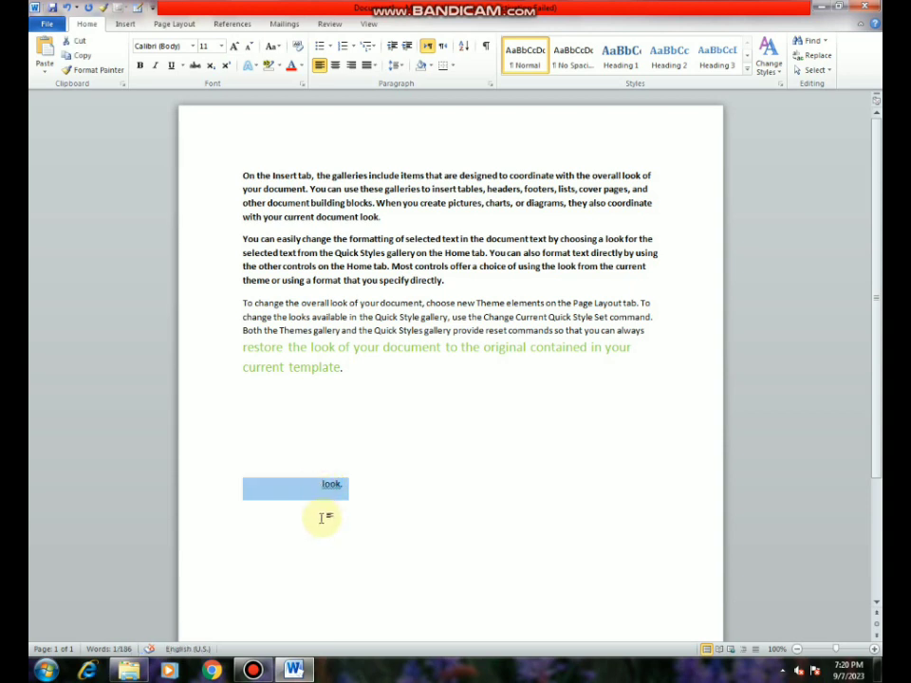
pyautogui.hotkey('ctrl', 'e')
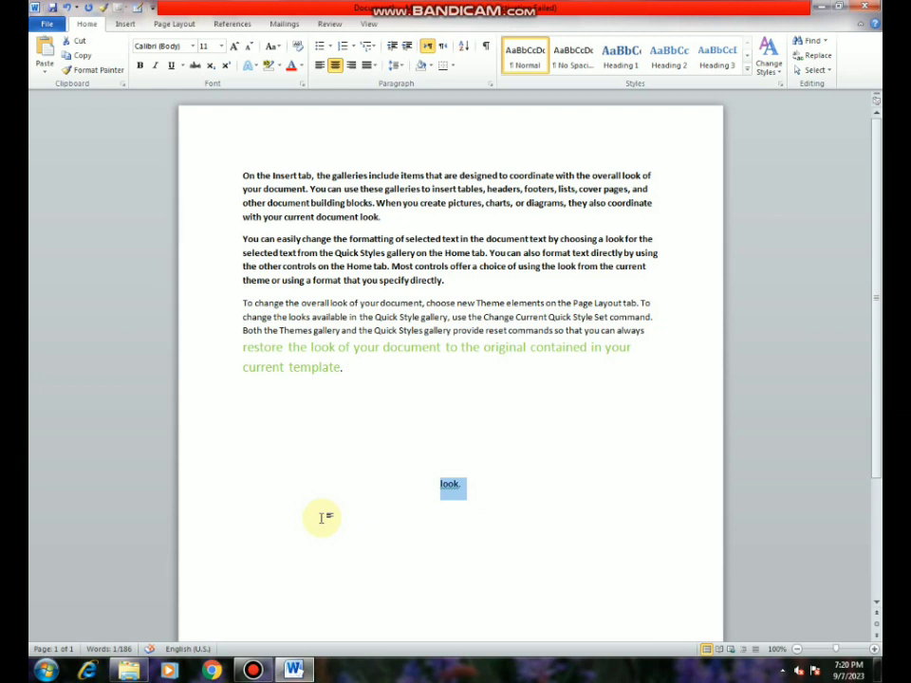
pyautogui.hotkey('ctrl', 'l')
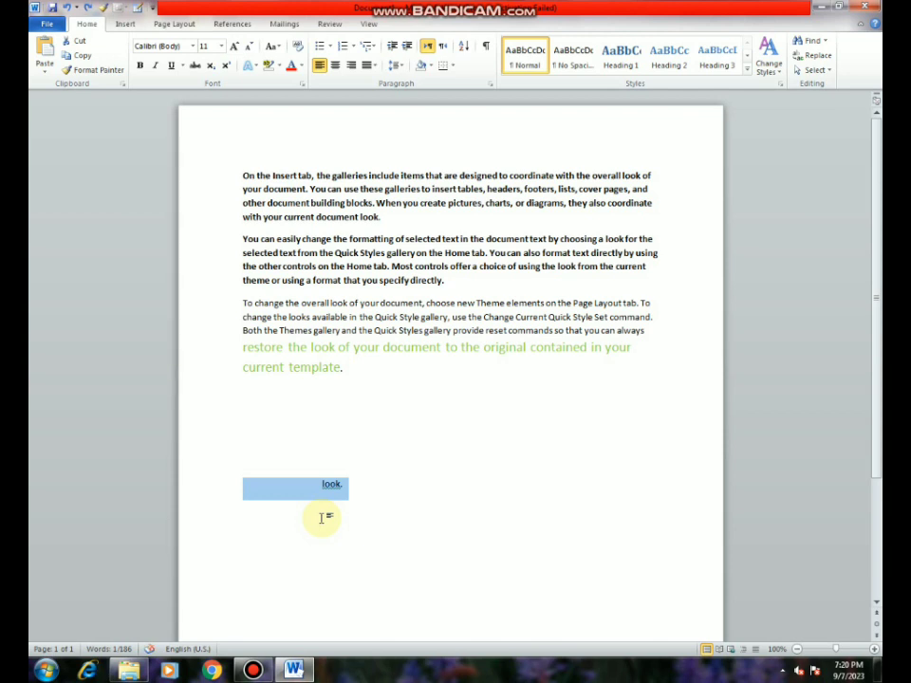
pyautogui.hotkey('ctrl', 'e')
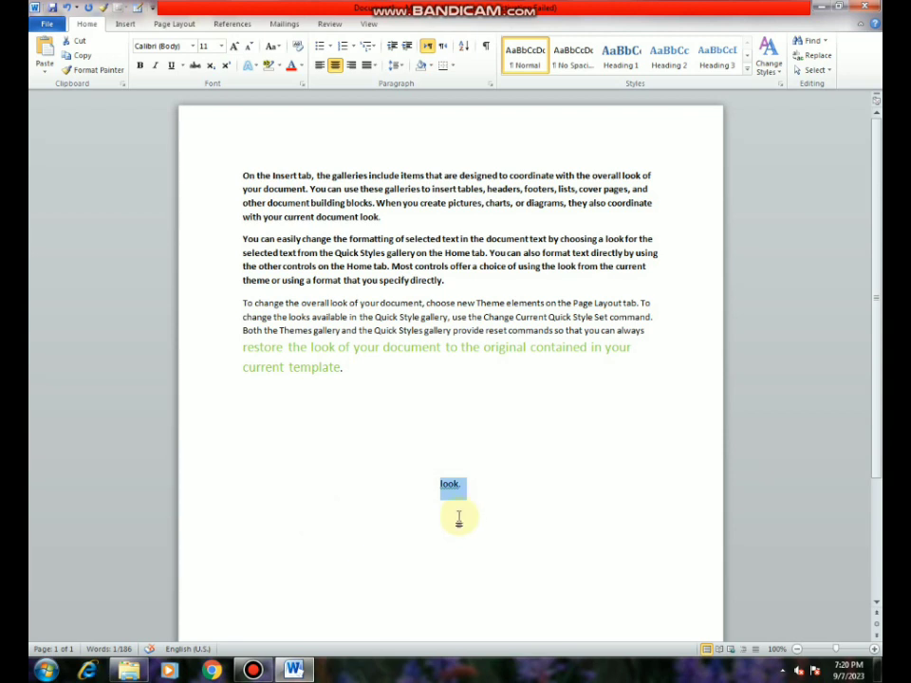
# Search the document for "look" and examine the highlighted matches from the start of the page.
pyautogui.click(361, 372)
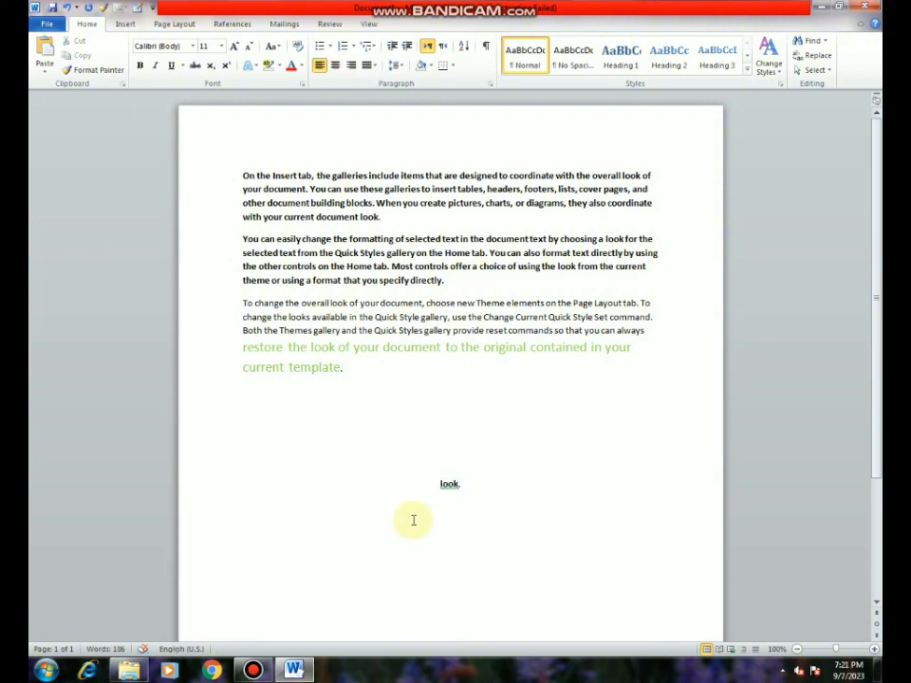
pyautogui.hotkey('ctrl', 'f')
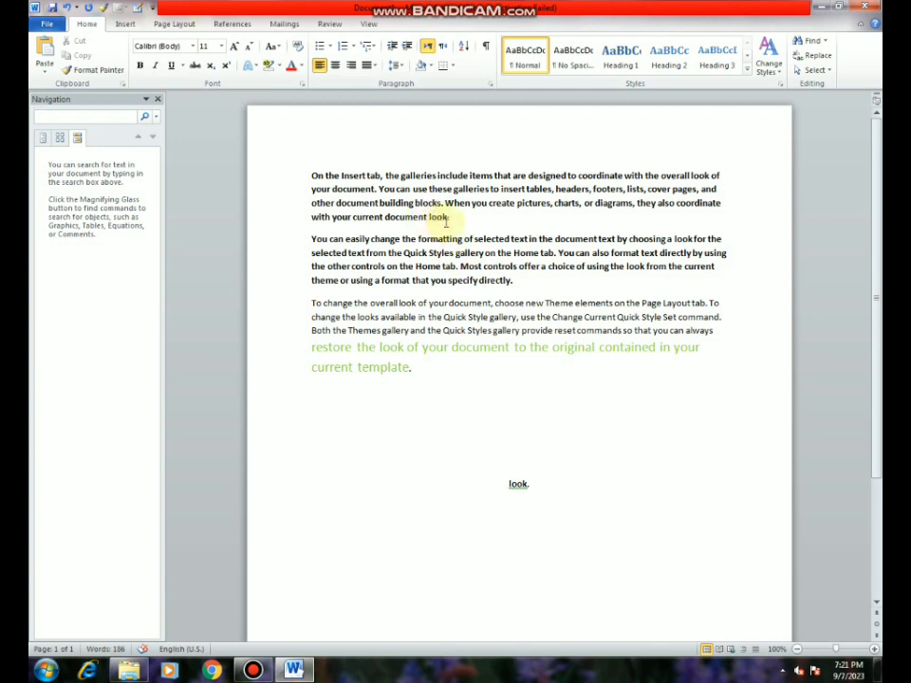
pyautogui.click(68, 116)
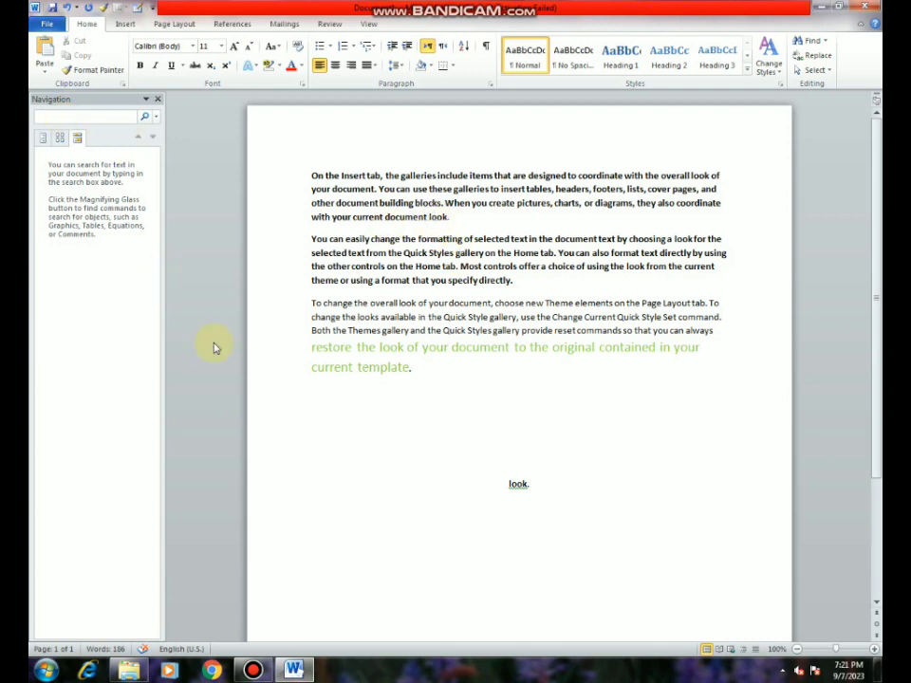
pyautogui.write('look')
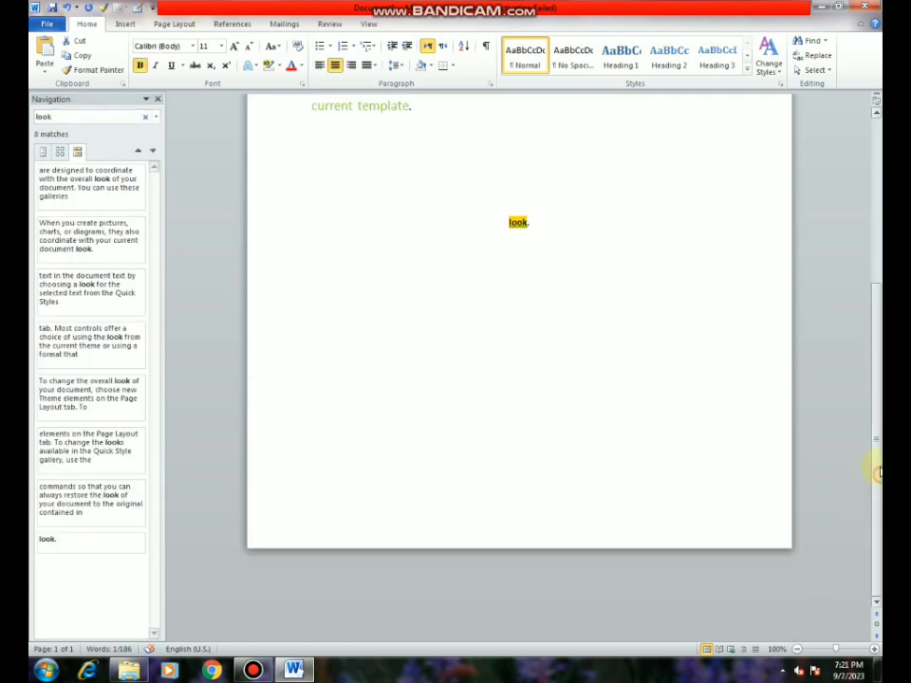
pyautogui.moveTo(870, 471); pyautogui.dragTo(873, 294)
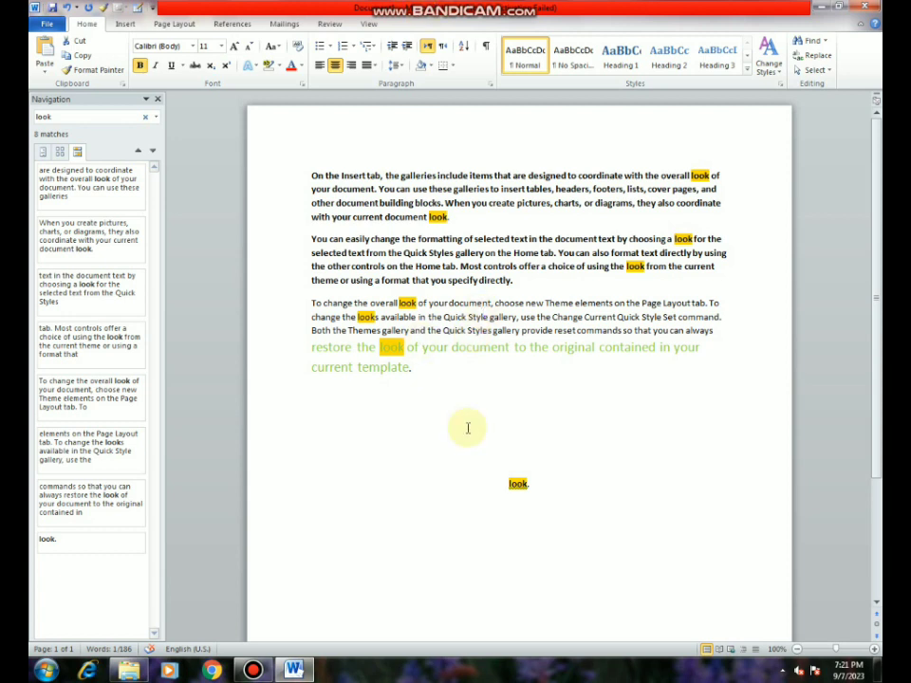
# Undo the centring of the pasted "look." line and the font formatting of the third paragraph's last line, and close the search results.
pyautogui.hotkey('ctrl', 'z')
pyautogui.hotkey('ctrl', 'z')
pyautogui.hotkey('ctrl', 'z')
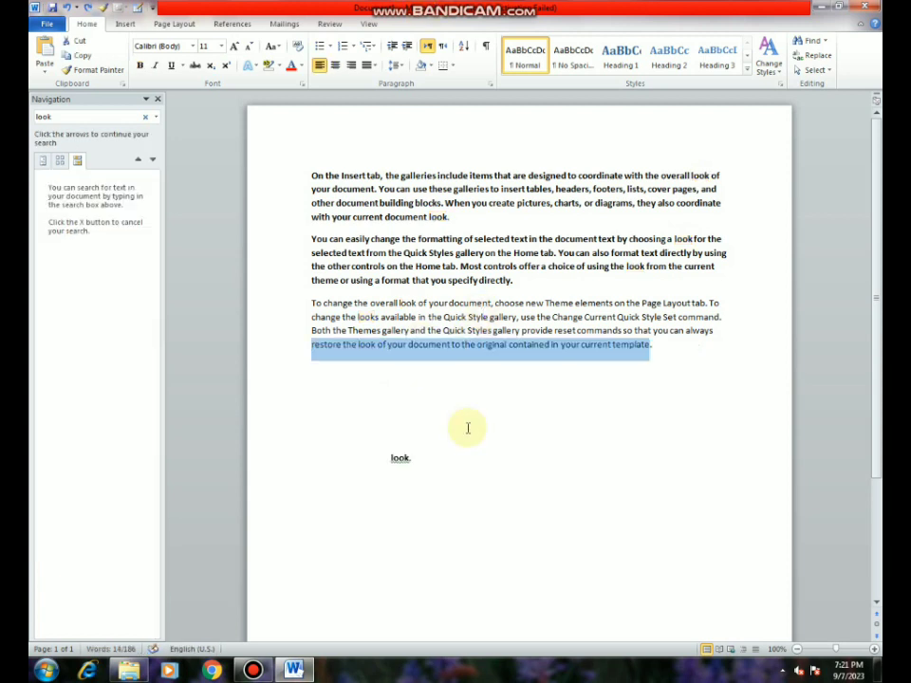
pyautogui.click(162, 100)
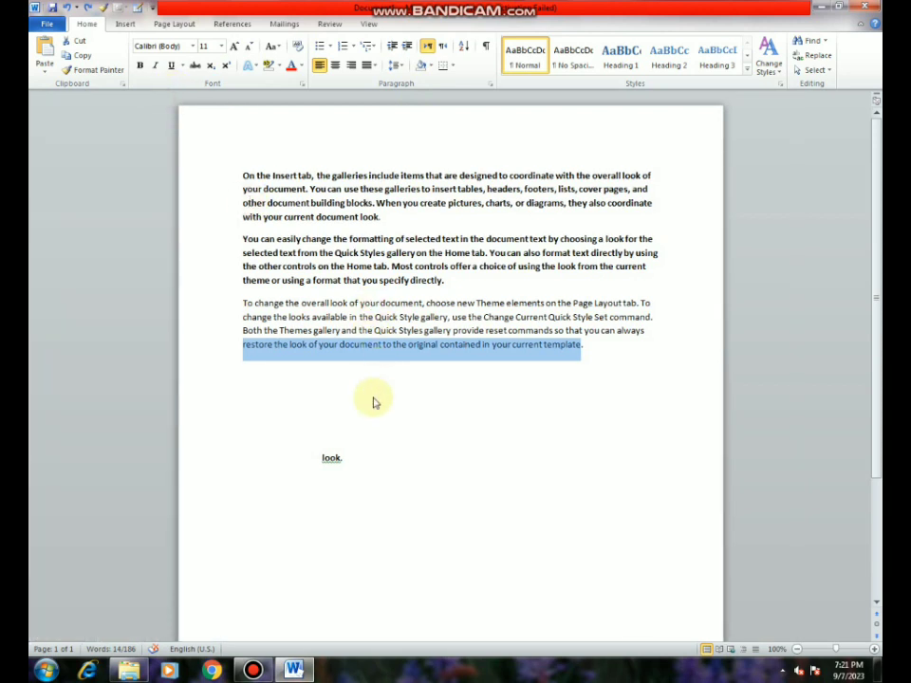
# Use Go To to place the cursor at line 4 of the document, keeping the text in view, and close the dialog.
pyautogui.hotkey('ctrl', 'g')
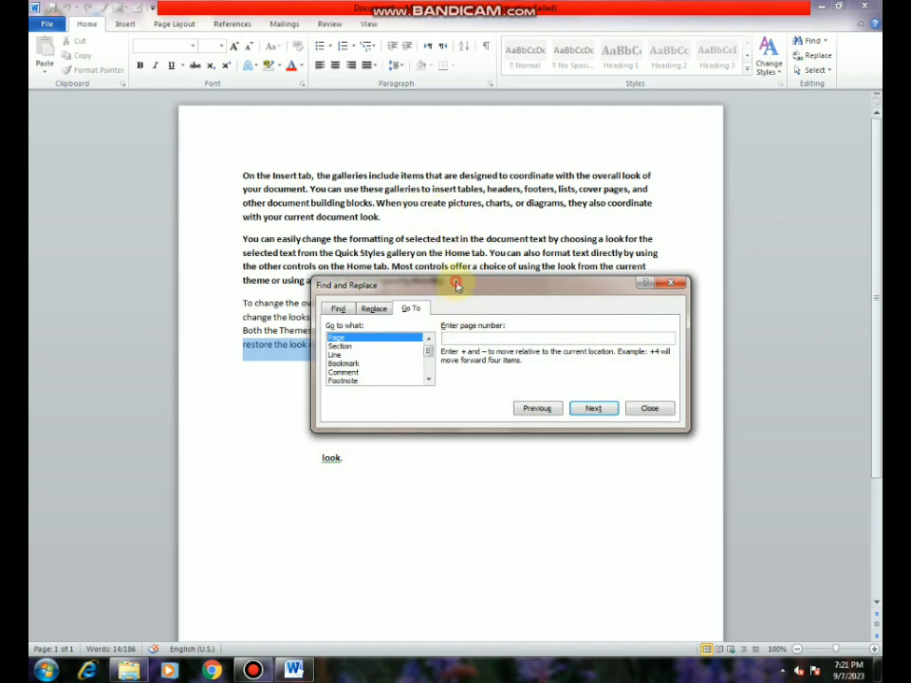
pyautogui.moveTo(456, 284); pyautogui.dragTo(338, 392)
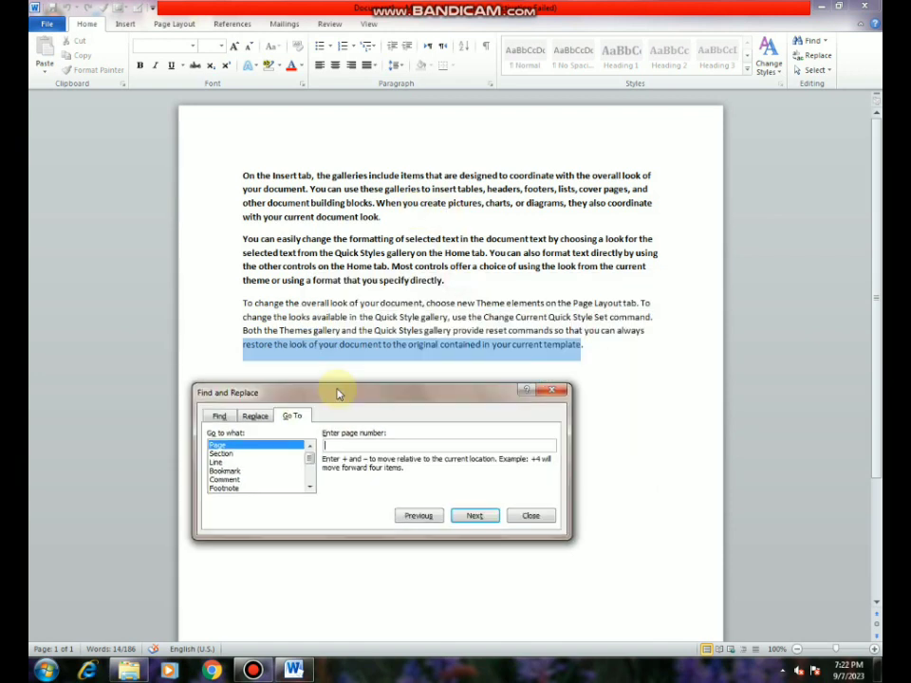
pyautogui.click(215, 462)
pyautogui.click(340, 445)
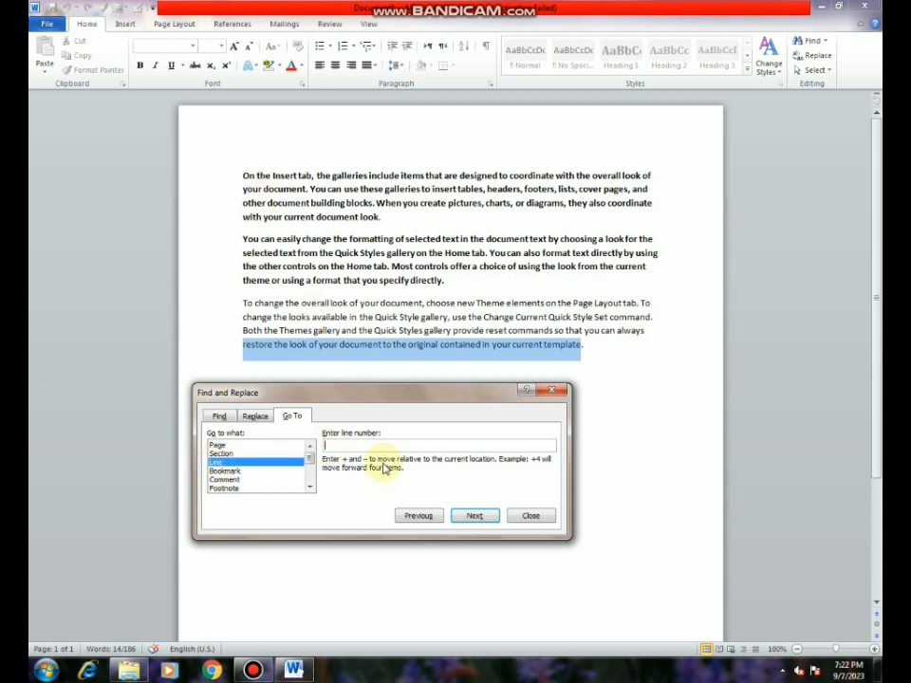
pyautogui.write('4')
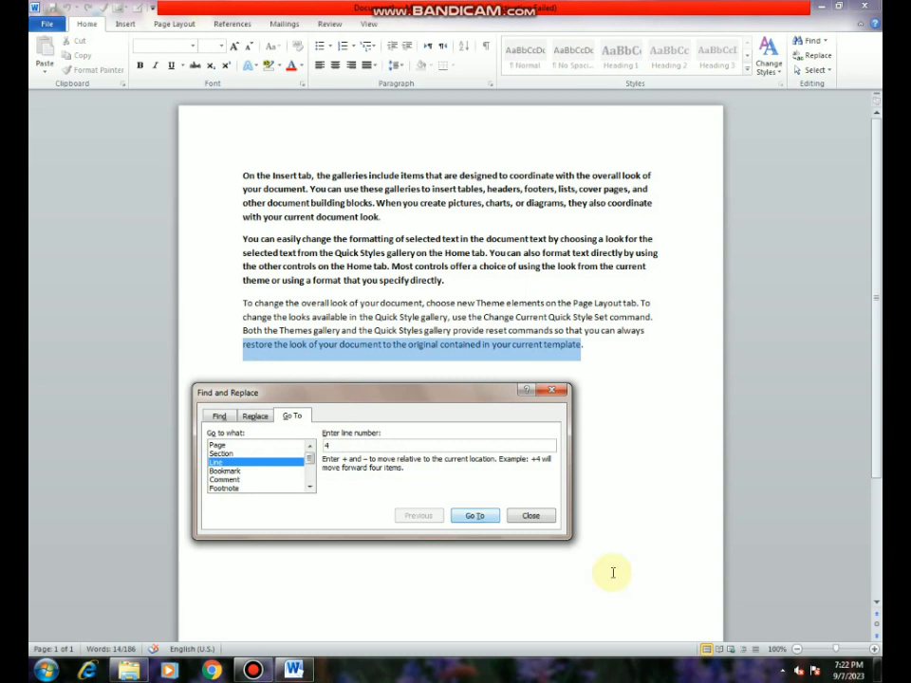
pyautogui.click(490, 516)
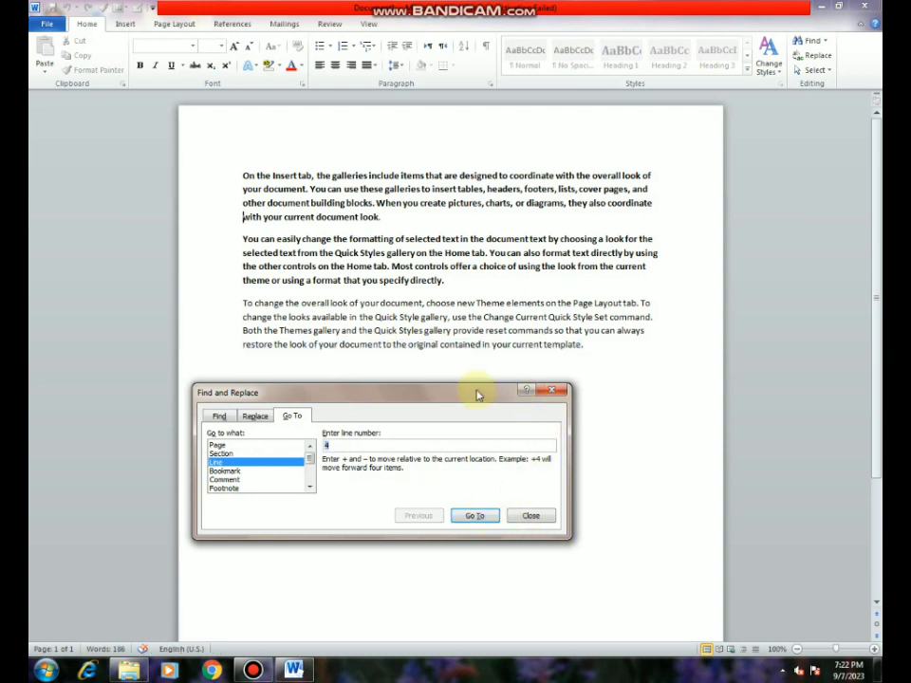
pyautogui.moveTo(462, 388); pyautogui.dragTo(477, 422)
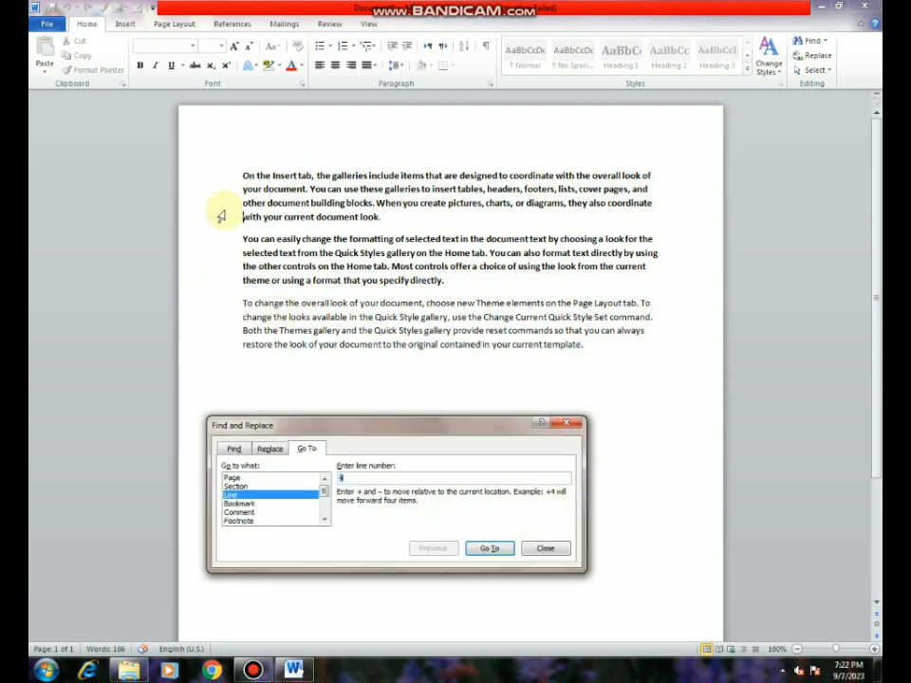
pyautogui.click(571, 424)
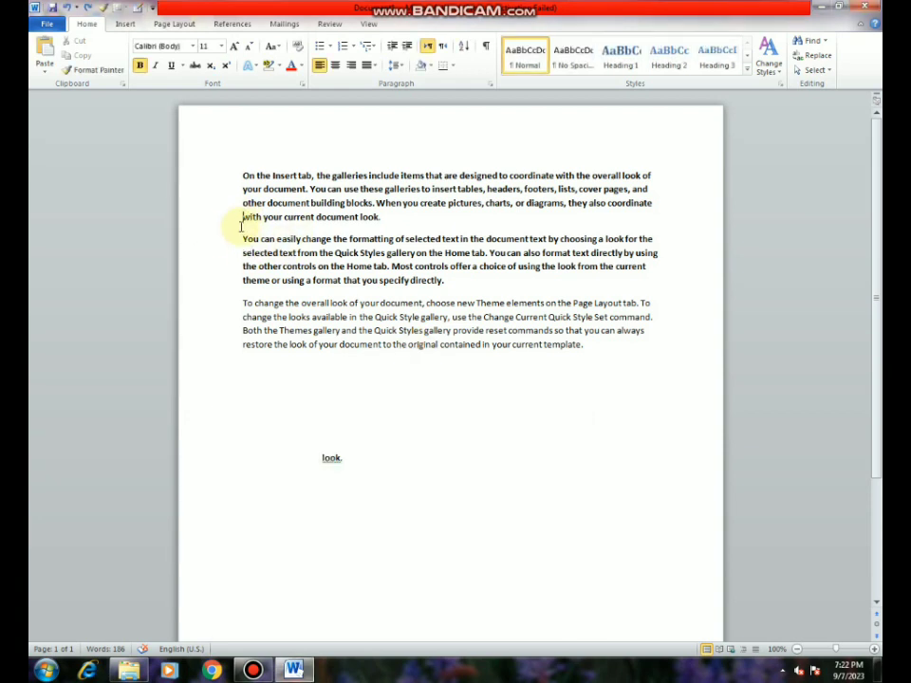